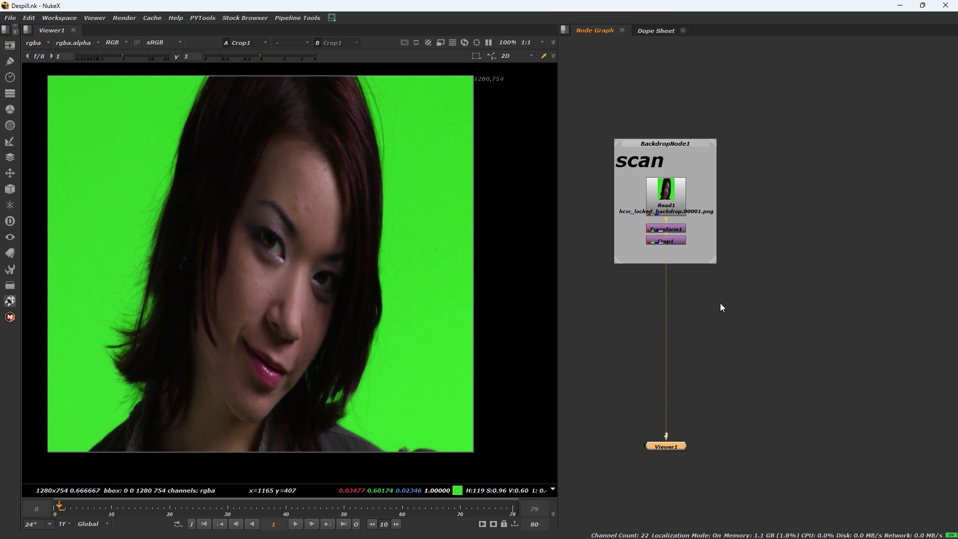
# Move Viewer1 closer below the scan backdrop
pyautogui.moveTo(720, 304); pyautogui.dragTo(758, 300, button='middle')
pyautogui.click(758, 301)
pyautogui.moveTo(713, 444); pyautogui.dragTo(716, 419)
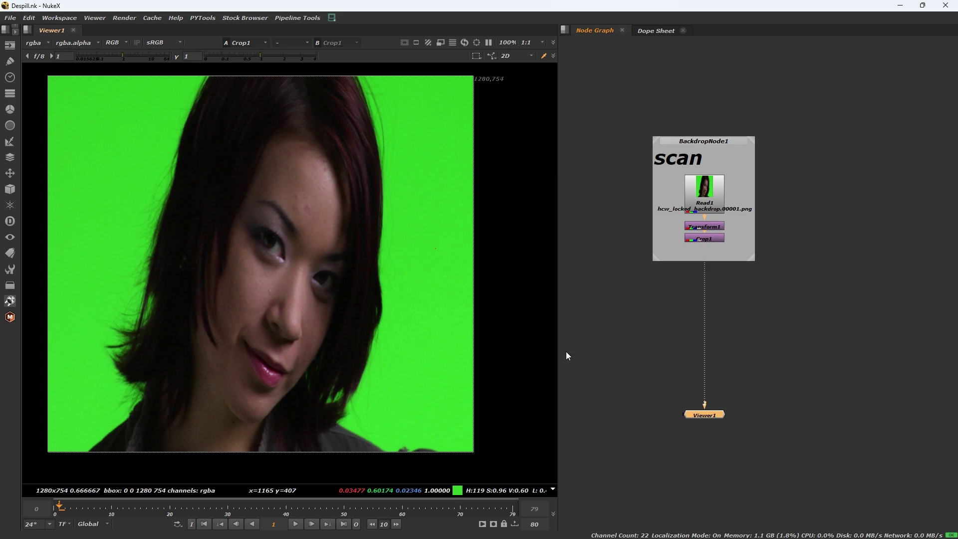
pyautogui.click(819, 311)
pyautogui.scroll(-3, 777, 310)
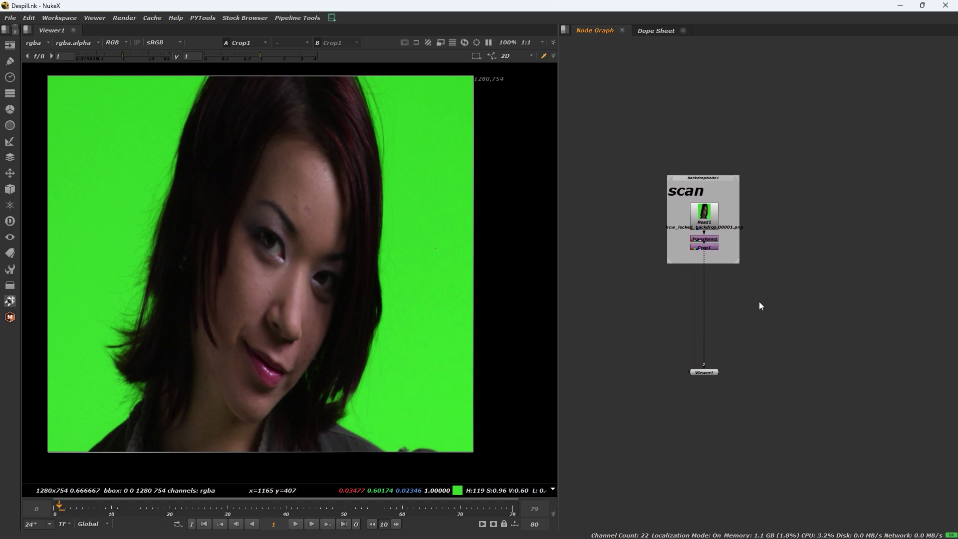
pyautogui.scroll(1, 786, 313)
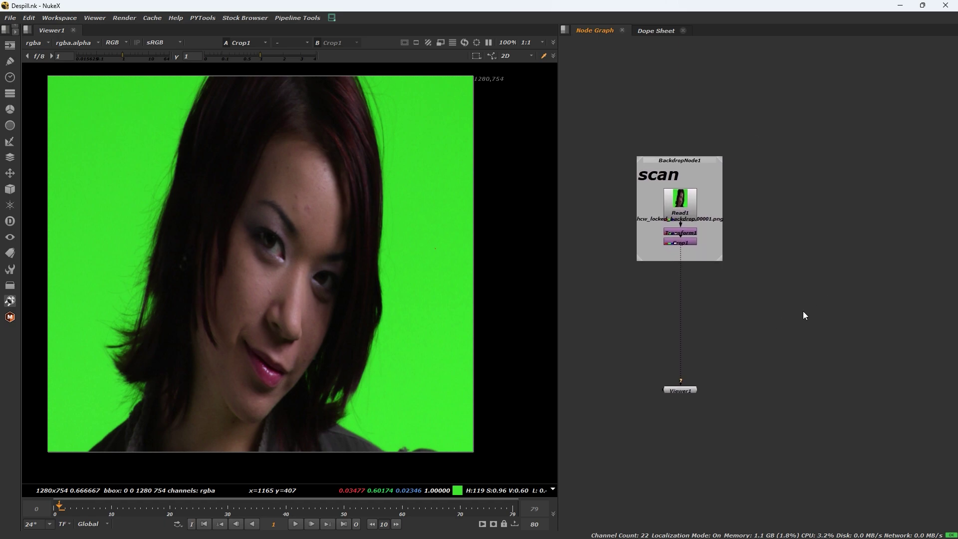
# Add a PxF_KillSpill node fed by Crop1 and view its output in Viewer1
pyautogui.press('Tab')
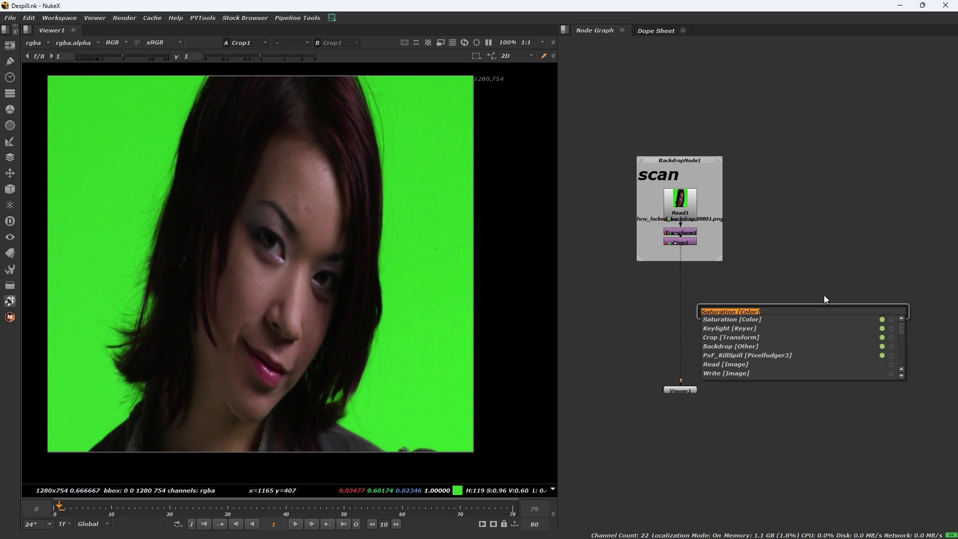
pyautogui.write('pxfudger3')
pyautogui.press('Return')
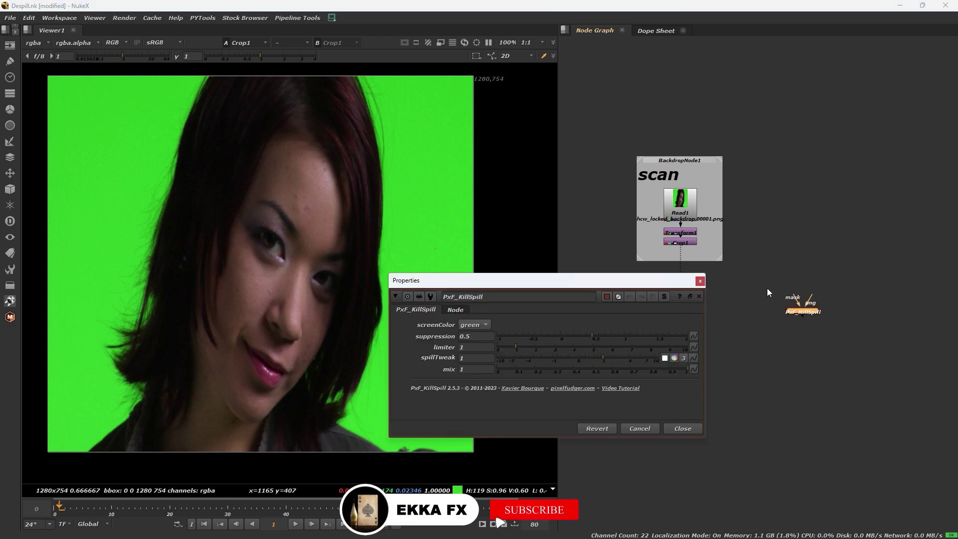
pyautogui.click(700, 281)
pyautogui.moveTo(814, 313); pyautogui.dragTo(706, 251)
pyautogui.moveTo(901, 263); pyautogui.dragTo(770, 331)
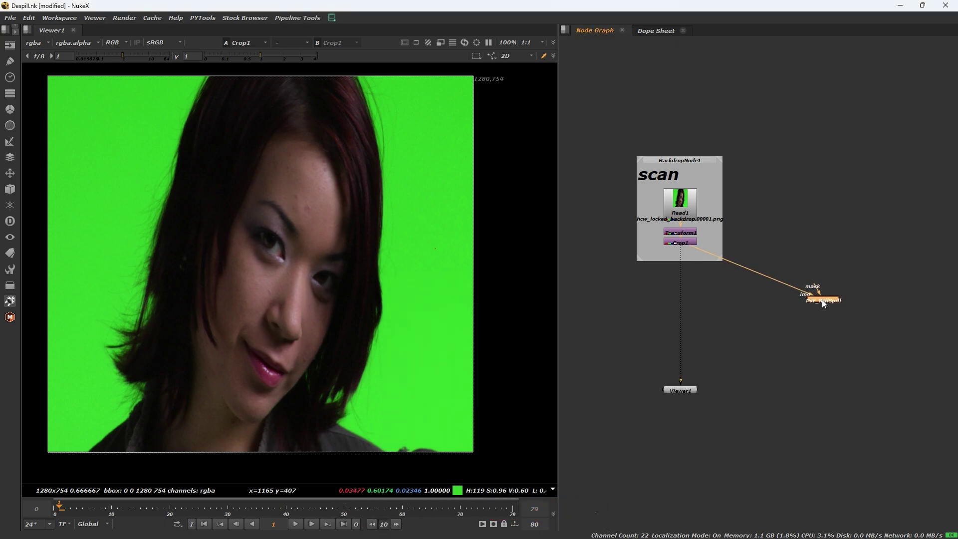
pyautogui.moveTo(823, 300); pyautogui.dragTo(824, 247)
pyautogui.press('1')
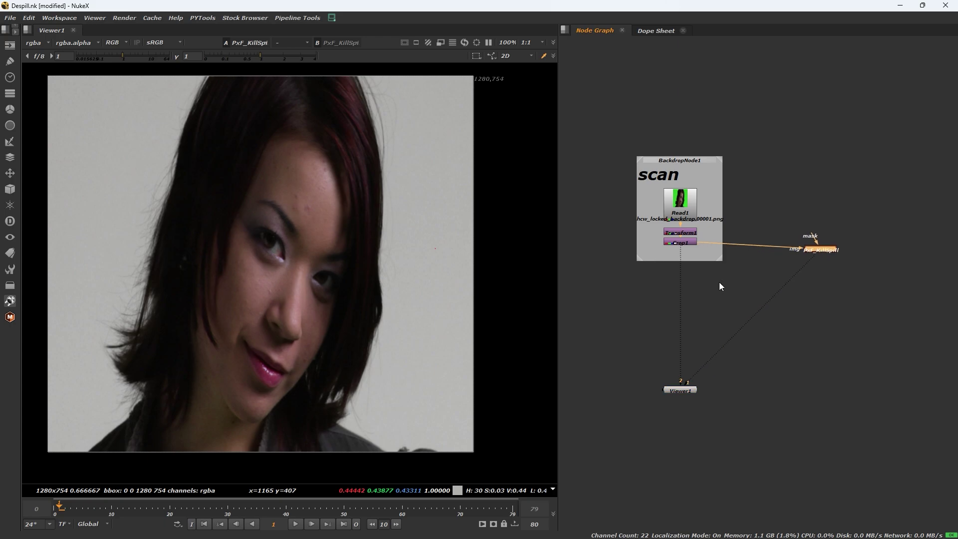
# Remove the extra viewer input, place Viewer1 beneath PxF_KillSpill, and frame all nodes
pyautogui.scroll(4, 779, 280)
pyautogui.moveTo(623, 229); pyautogui.dragTo(626, 317)
pyautogui.moveTo(849, 231)
pyautogui.mouseDown()
pyautogui.moveTo(840, 216)
pyautogui.moveTo(846, 223)
pyautogui.mouseUp()
pyautogui.click(843, 214)
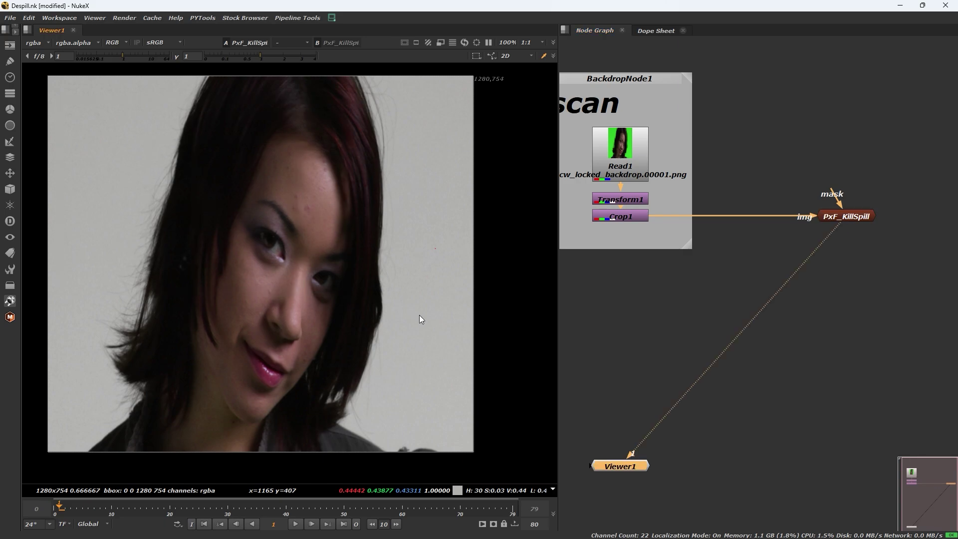
pyautogui.press('f')
pyautogui.moveTo(673, 439); pyautogui.dragTo(852, 463)
pyautogui.press('f')
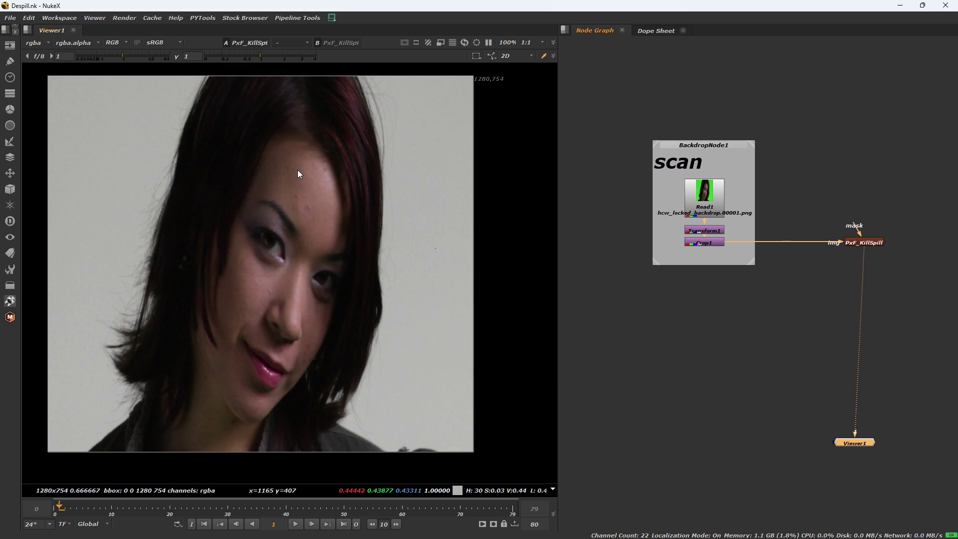
# View the raw Crop1 plate and add a Keylight node with screen colour sampled from the green
pyautogui.moveTo(869, 264); pyautogui.dragTo(711, 245)
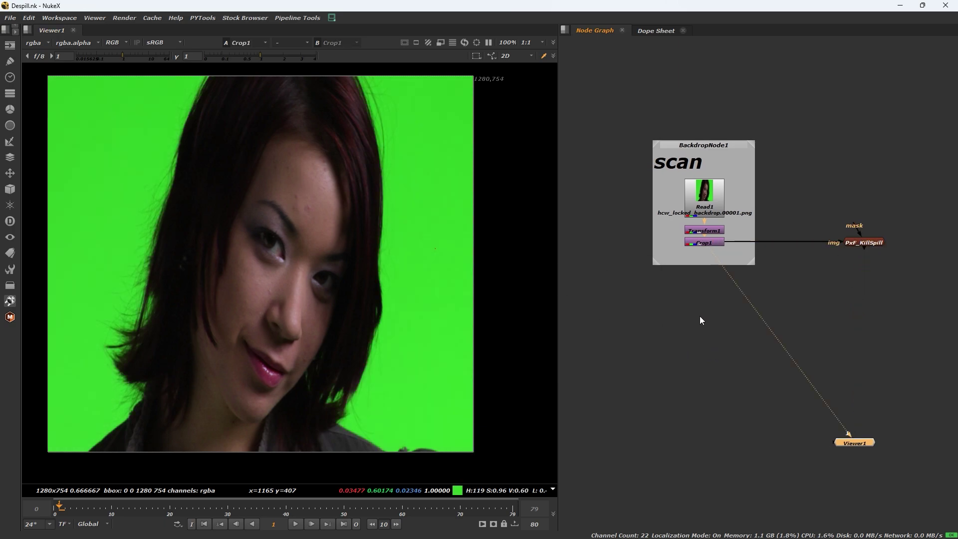
pyautogui.press('Tab')
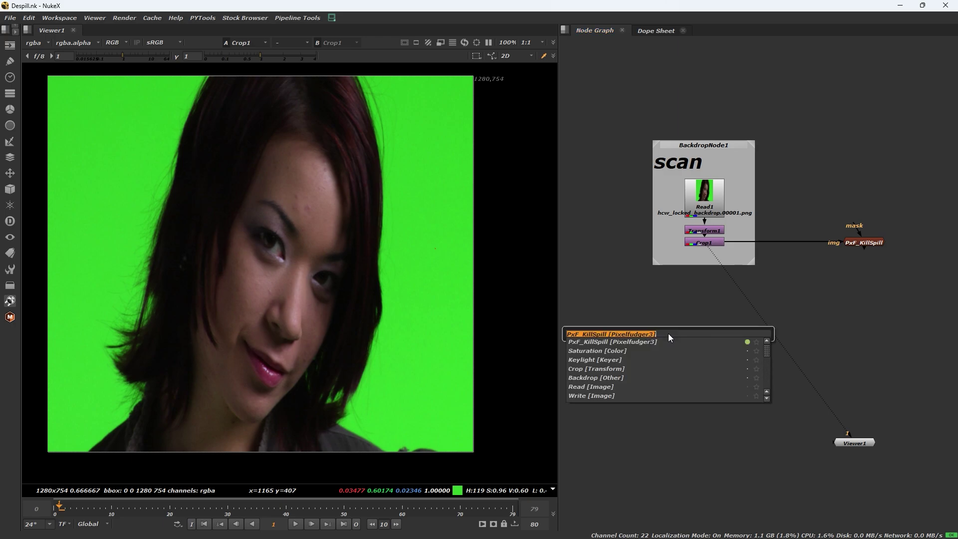
pyautogui.write('keyl')
pyautogui.press('Return')
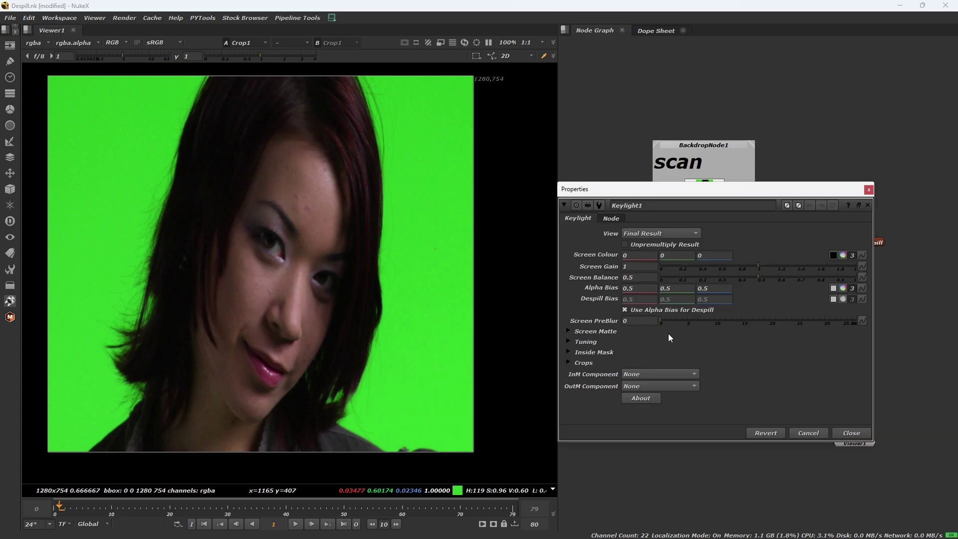
pyautogui.moveTo(774, 196); pyautogui.dragTo(534, 209)
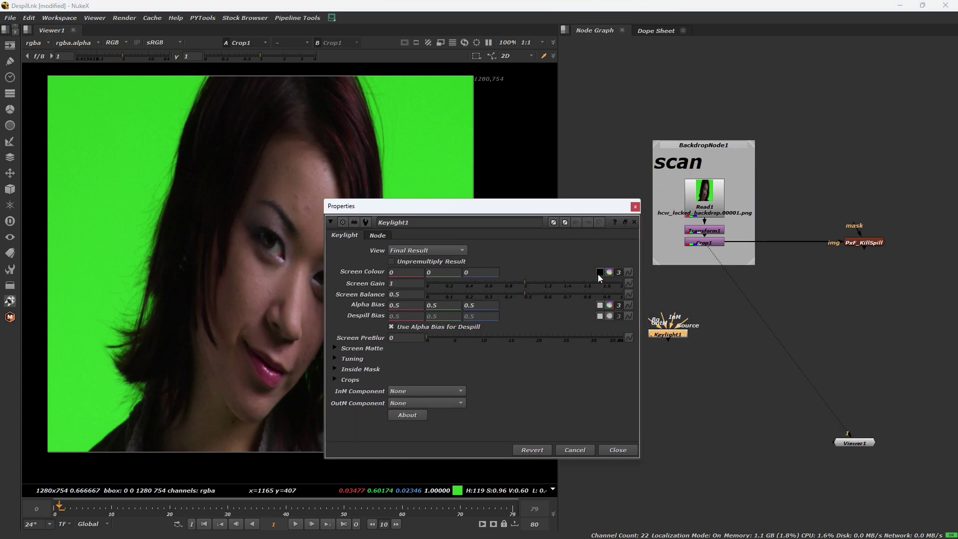
pyautogui.keyDown('ctrl'); pyautogui.click(95, 135); pyautogui.keyUp('ctrl')
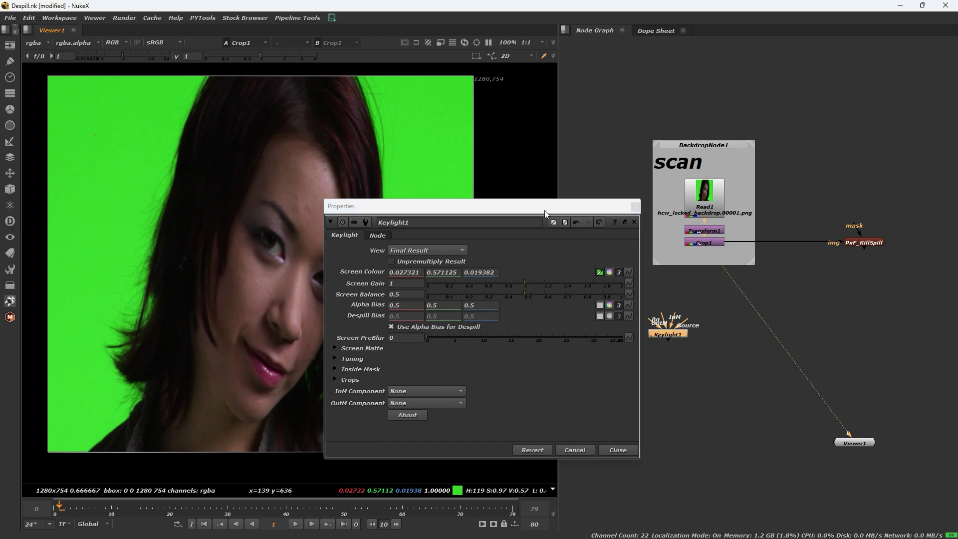
pyautogui.click(635, 206)
# Connect Keylight1's Source to Crop1 and view the keyed result
pyautogui.moveTo(689, 321); pyautogui.dragTo(709, 247)
pyautogui.moveTo(675, 326)
pyautogui.mouseDown()
pyautogui.moveTo(703, 332)
pyautogui.moveTo(673, 334)
pyautogui.mouseUp()
pyautogui.moveTo(673, 333); pyautogui.dragTo(711, 336)
pyautogui.press('1')
pyautogui.click(615, 342)
# Add Merge1 with Crop1 as B and Keylight1 as A, placed beside Keylight1, and view it
pyautogui.press('m')
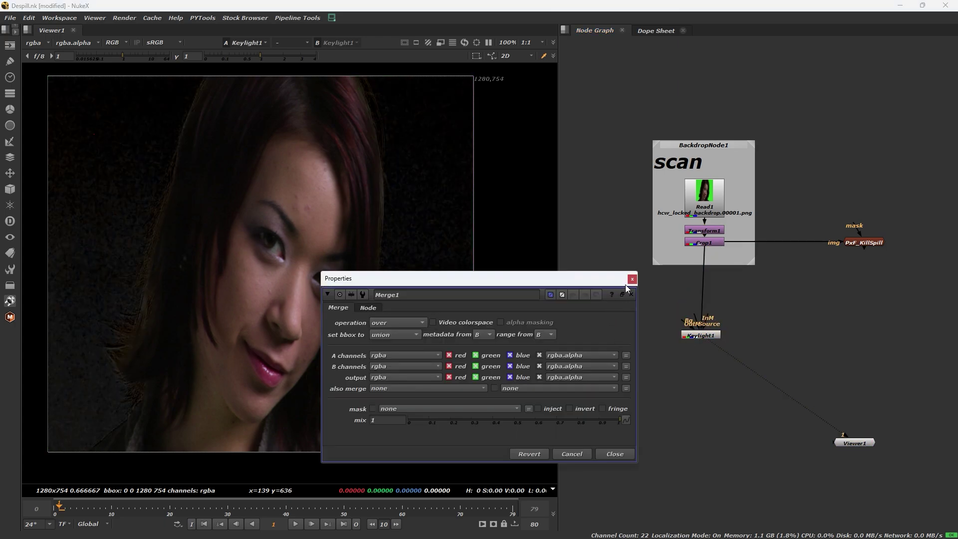
pyautogui.moveTo(703, 335); pyautogui.dragTo(706, 335)
pyautogui.moveTo(624, 343); pyautogui.dragTo(703, 335)
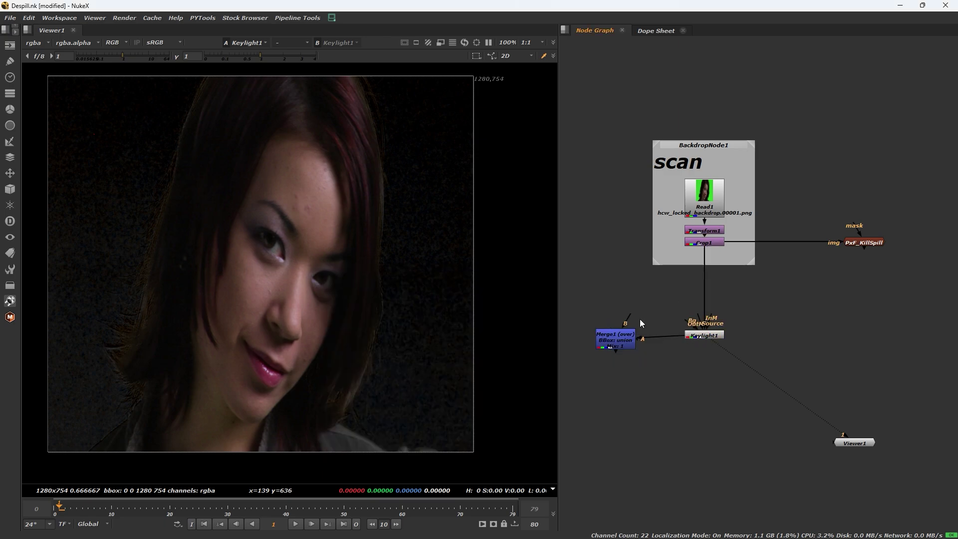
pyautogui.moveTo(688, 259); pyautogui.dragTo(700, 243)
pyautogui.moveTo(621, 335); pyautogui.dragTo(628, 331)
pyautogui.keyDown('ctrl'); pyautogui.keyDown('shift'); pyautogui.click(628, 331); pyautogui.keyUp('shift'); pyautogui.keyUp('ctrl')
pyautogui.moveTo(587, 304); pyautogui.dragTo(789, 361)
pyautogui.moveTo(624, 337); pyautogui.dragTo(707, 334)
# Set Merge1's operation to from
pyautogui.doubleClick(709, 332)
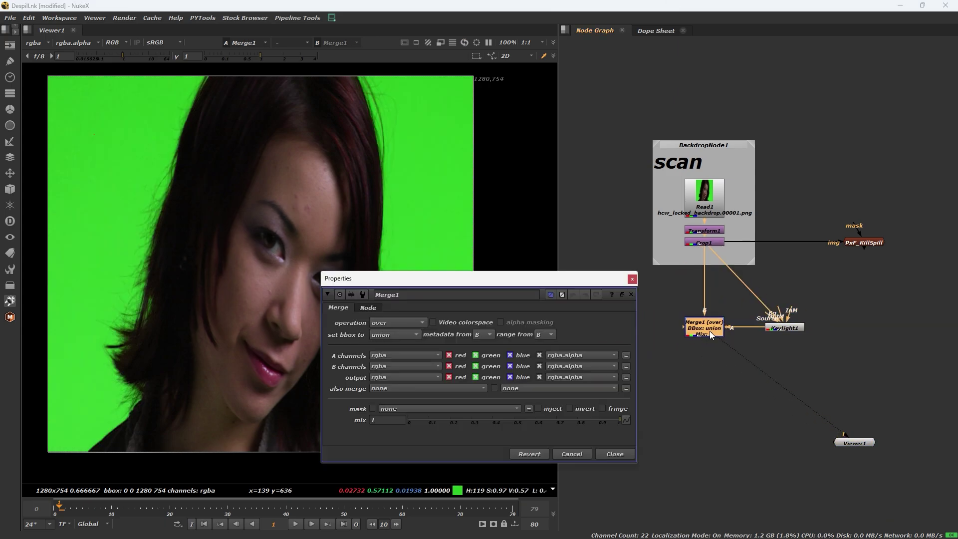
pyautogui.click(394, 323)
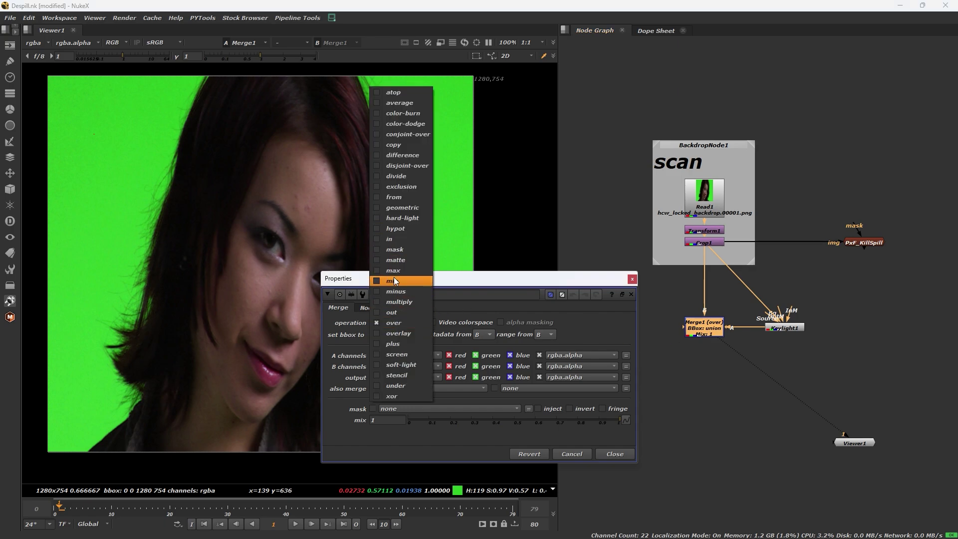
pyautogui.click(400, 199)
pyautogui.click(614, 454)
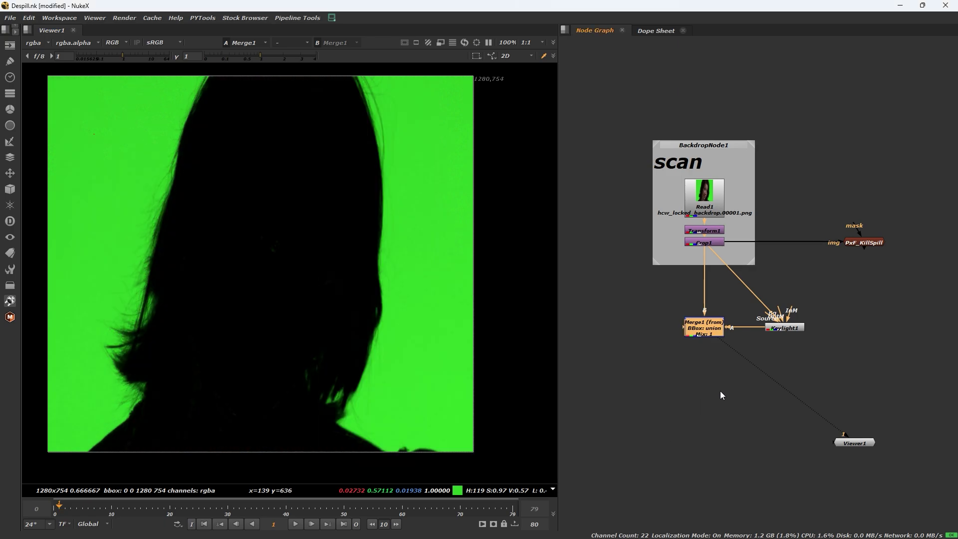
pyautogui.moveTo(721, 394); pyautogui.dragTo(708, 389, button='middle')
pyautogui.click(697, 391)
pyautogui.press('Tab')
pyautogui.press('Tab')
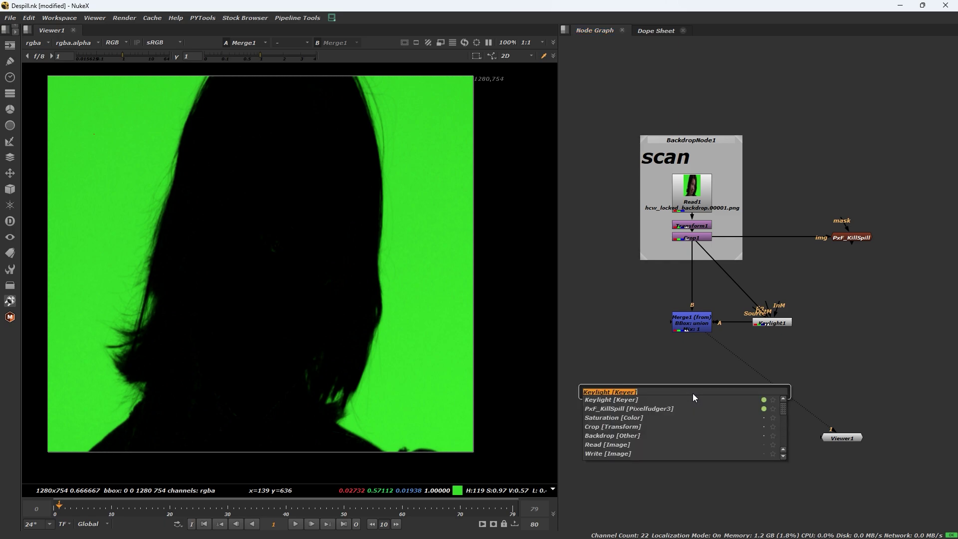
# Add Saturation1 under Merge1, view it, and set its saturation to 0
pyautogui.write('satu')
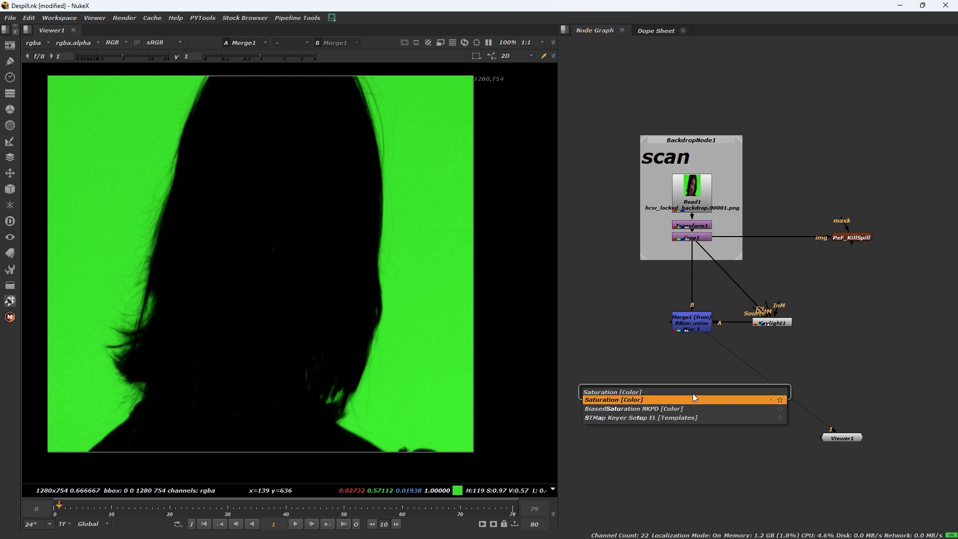
pyautogui.press('Return')
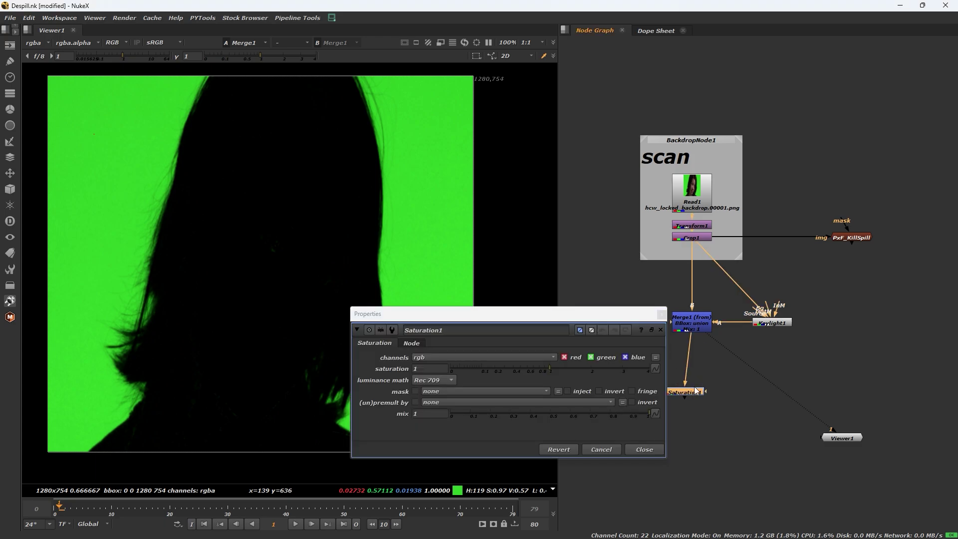
pyautogui.click(690, 393)
pyautogui.press('1')
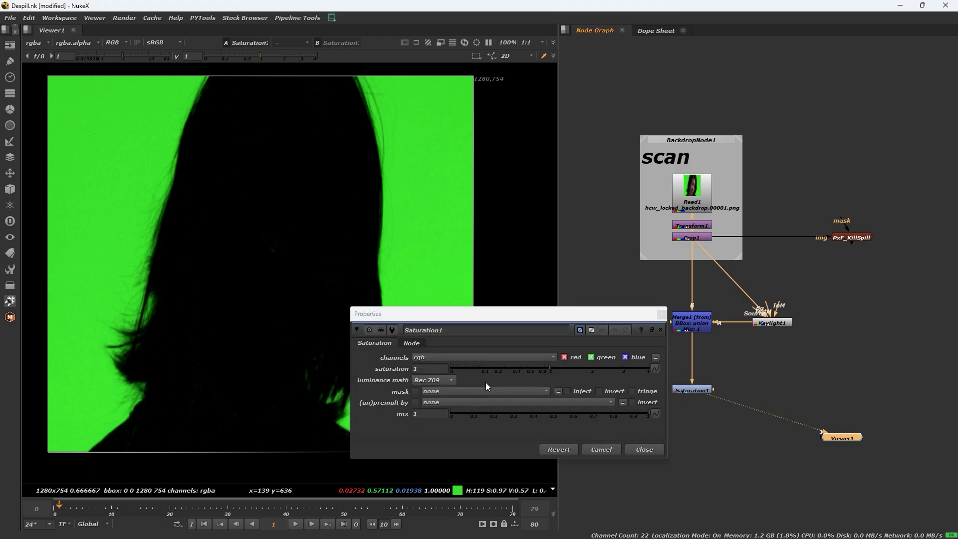
pyautogui.click(452, 370)
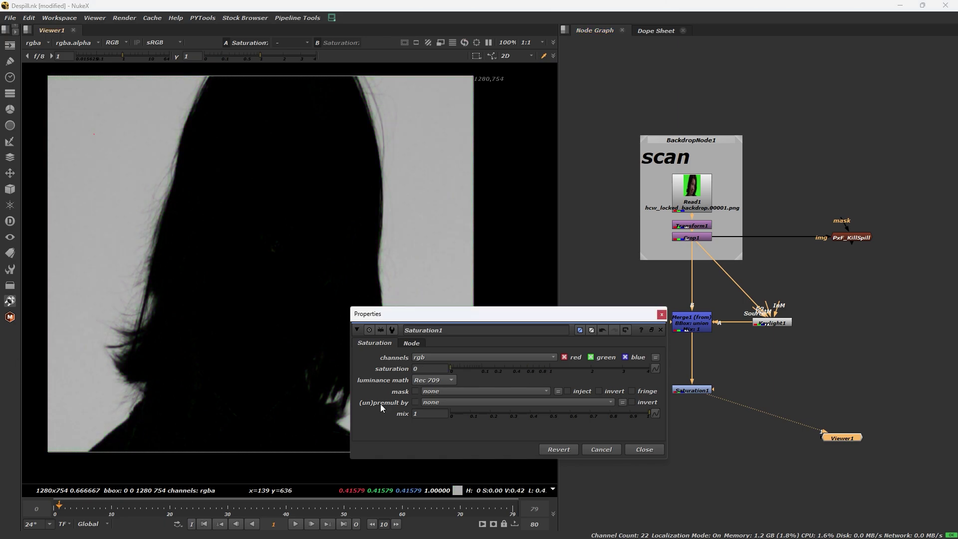
pyautogui.click(647, 451)
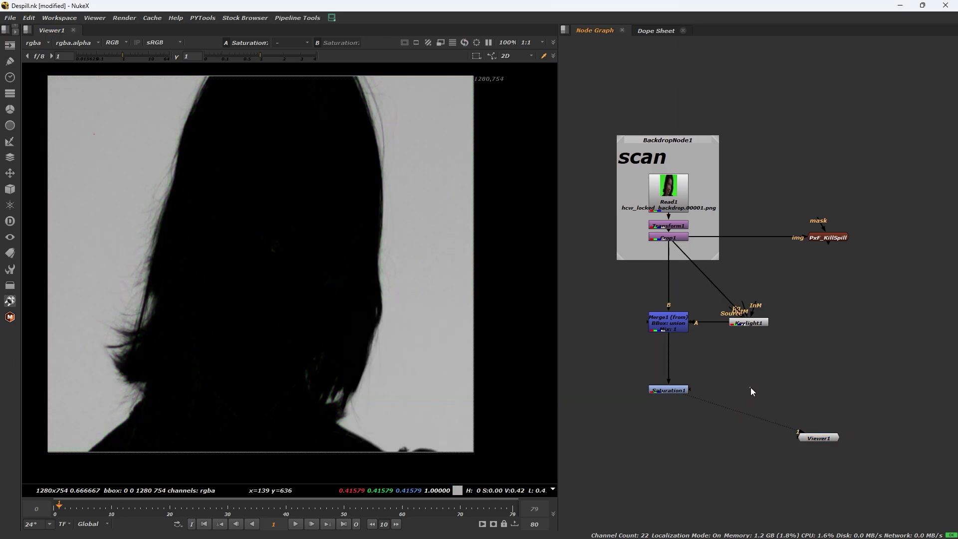
# Add Merge2 with A from Saturation1 and B from Keylight1, and view it
pyautogui.press('m')
pyautogui.click(721, 316)
pyautogui.moveTo(739, 377); pyautogui.dragTo(684, 391)
pyautogui.moveTo(749, 393); pyautogui.dragTo(755, 326)
pyautogui.press('1')
pyautogui.moveTo(756, 391); pyautogui.dragTo(759, 396)
# Set Merge2's operation to plus
pyautogui.doubleClick(757, 394)
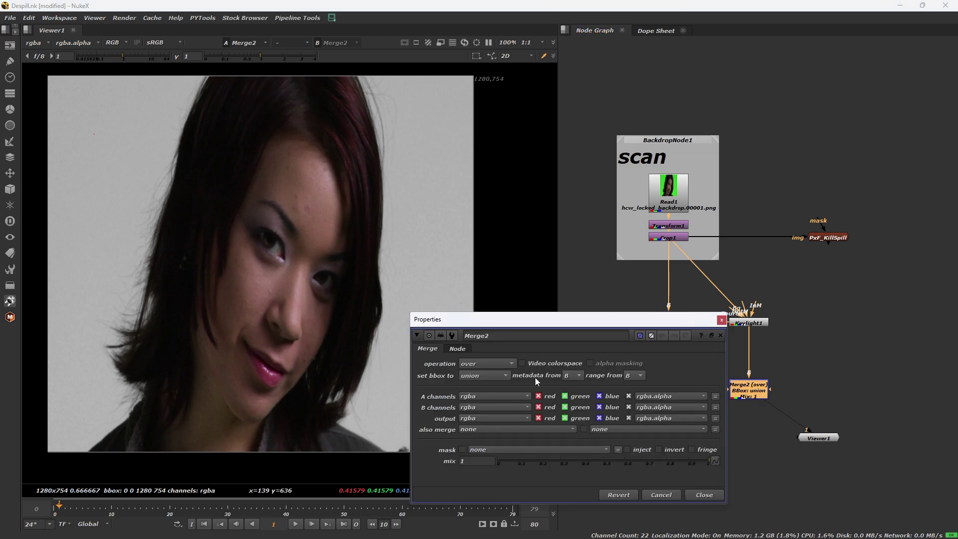
pyautogui.click(499, 363)
pyautogui.click(495, 384)
pyautogui.click(718, 493)
pyautogui.click(765, 430)
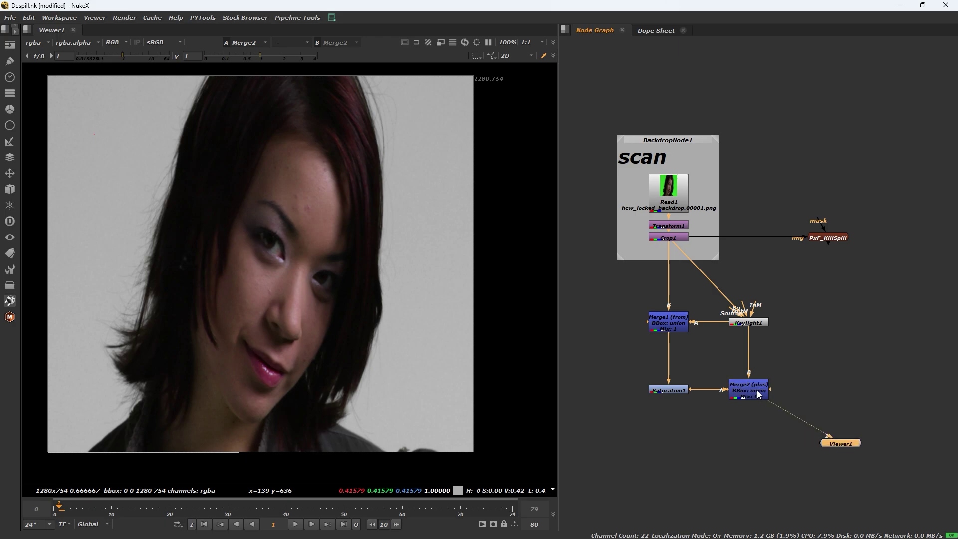
# Assign PxF_KillSpill to viewer input 2 and Merge2 to viewer input 1
pyautogui.click(825, 239)
pyautogui.press('2')
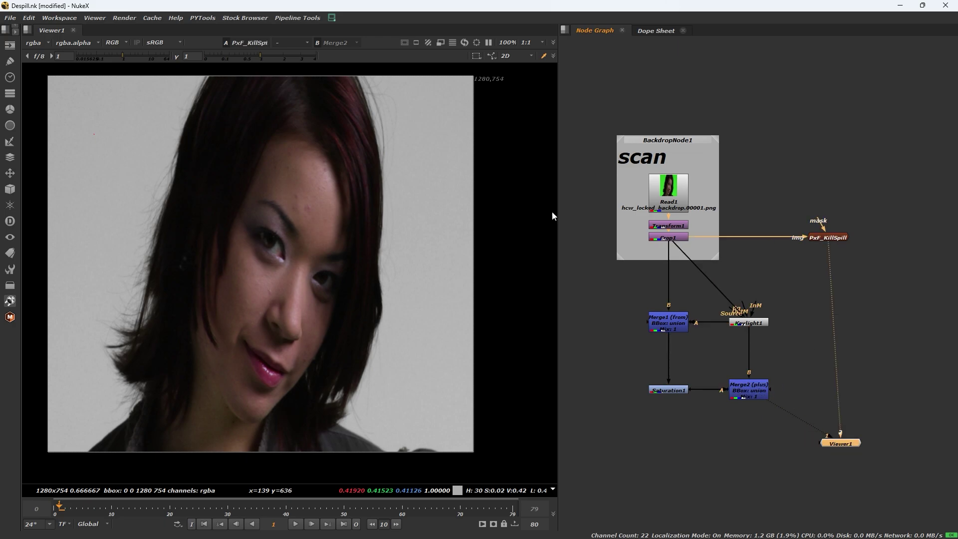
pyautogui.click(757, 397)
pyautogui.press('1')
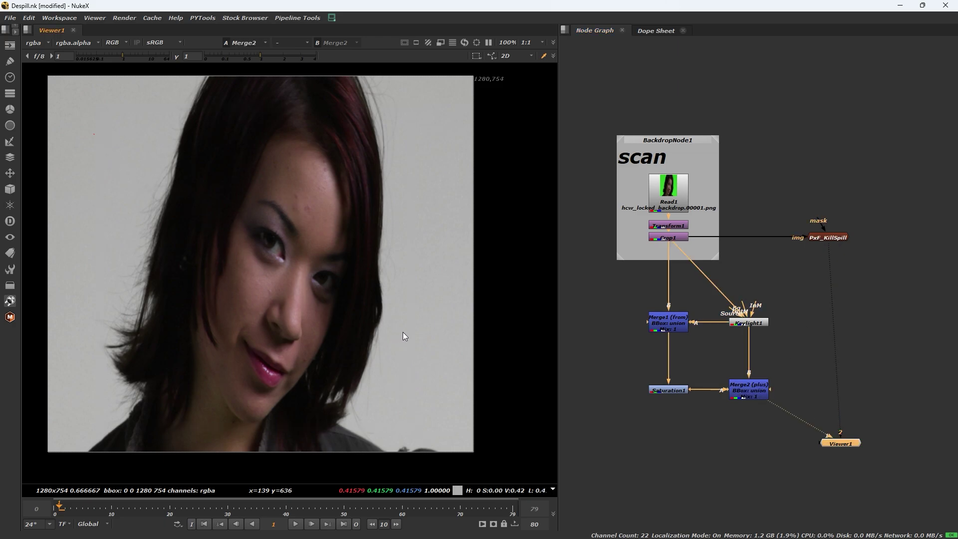
# Flip the viewer repeatedly between Merge2 and PxF_KillSpill to compare the despill results
pyautogui.click(789, 455)
pyautogui.press('2')
pyautogui.press('1')
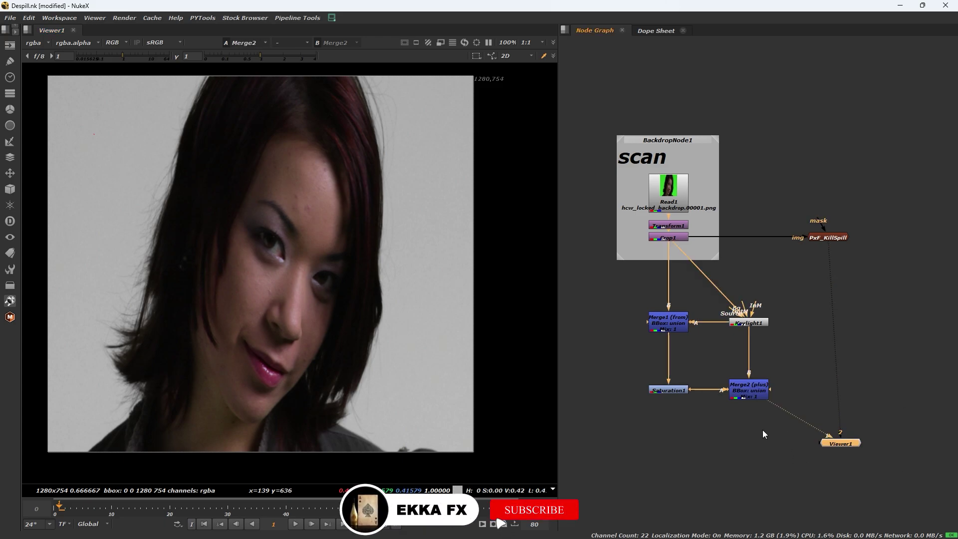
pyautogui.press('2')
pyautogui.press('1')
pyautogui.press('2')
pyautogui.press('1')
pyautogui.press('2')
pyautogui.press('1')
pyautogui.press('2')
pyautogui.click(750, 392)
# Wrap Merge1, Keylight1, Saturation1 and Merge2 in a new backdrop sized to fit them
pyautogui.press('1')
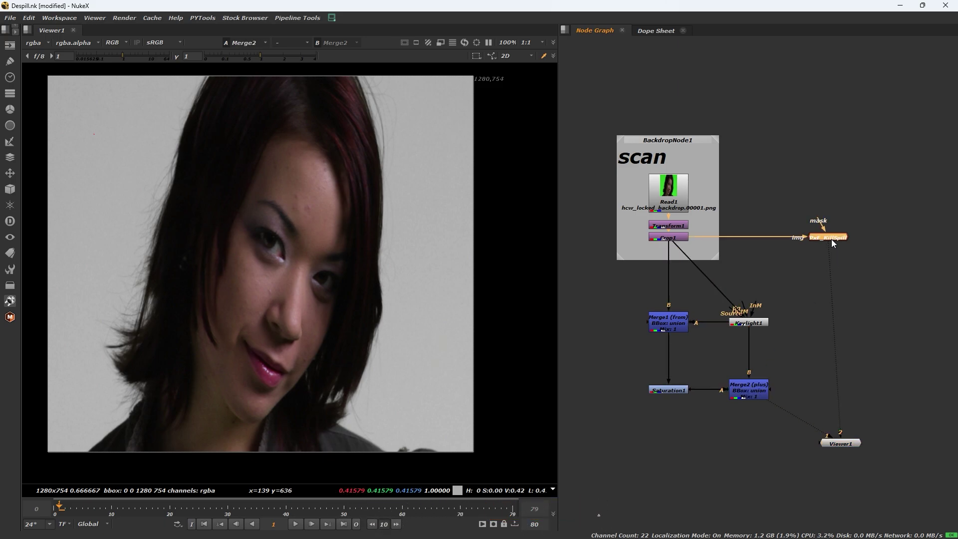
pyautogui.moveTo(615, 287); pyautogui.dragTo(796, 437)
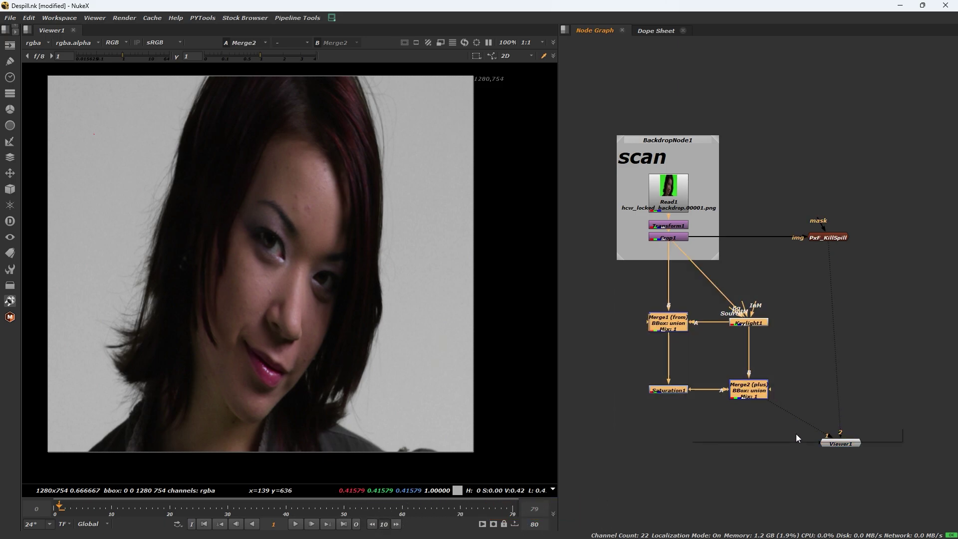
pyautogui.press('Tab')
pyautogui.write('back')
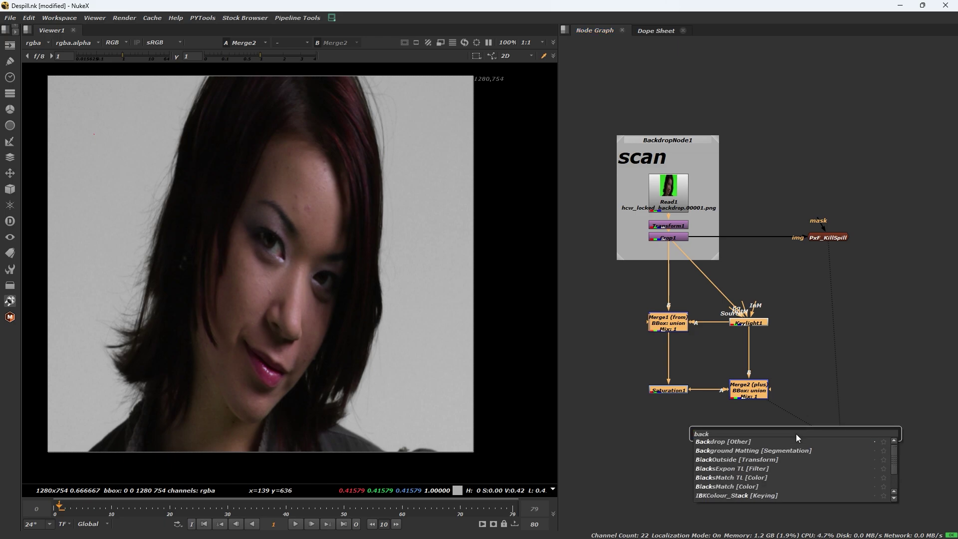
pyautogui.press('Return')
pyautogui.moveTo(772, 400); pyautogui.dragTo(869, 428)
pyautogui.keyDown('ctrl'); pyautogui.moveTo(780, 272); pyautogui.dragTo(726, 274); pyautogui.keyUp('ctrl')
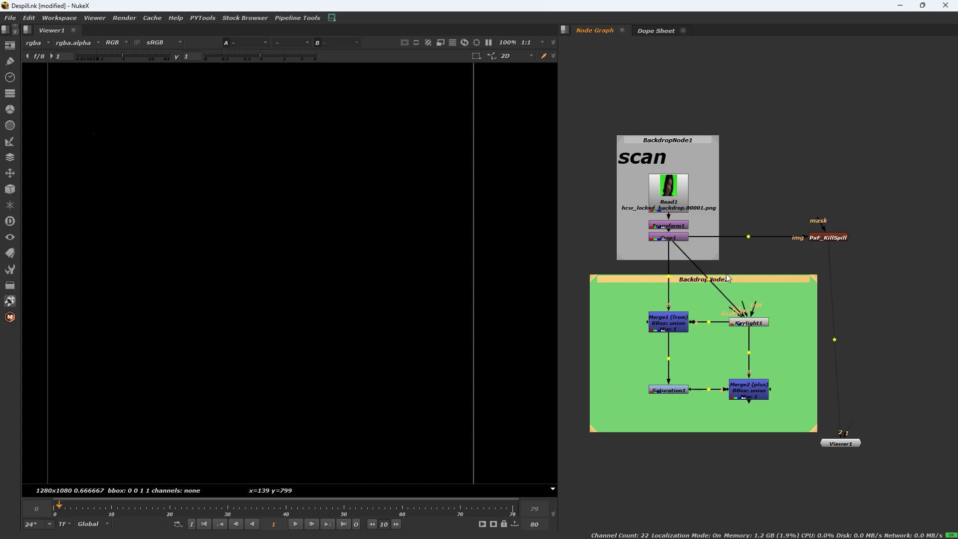
# Make BackdropNode2 a border labelled 'with out plugins' in white, size-32 text
pyautogui.keyDown('ctrl'); pyautogui.keyDown('shift'); pyautogui.click(749, 394); pyautogui.keyUp('shift'); pyautogui.keyUp('ctrl')
pyautogui.doubleClick(741, 279)
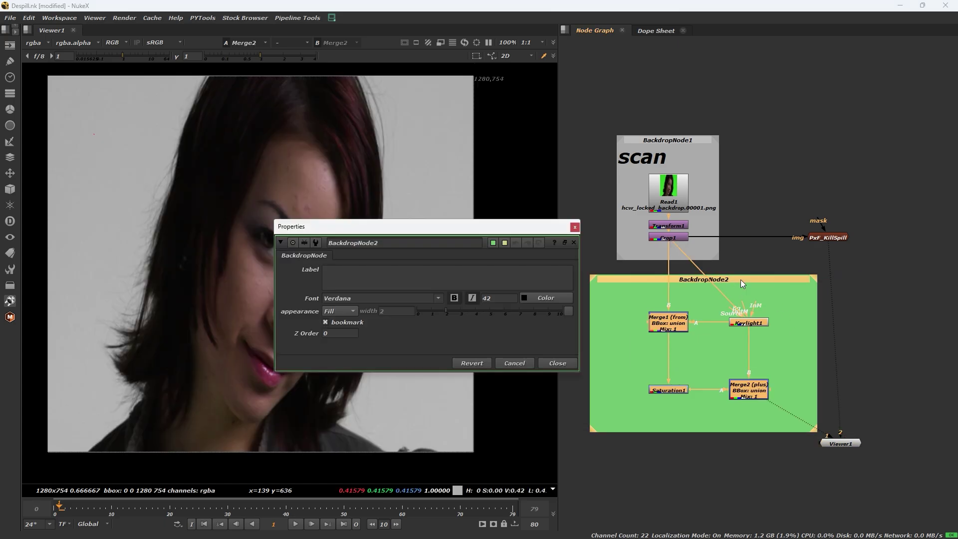
pyautogui.click(352, 322)
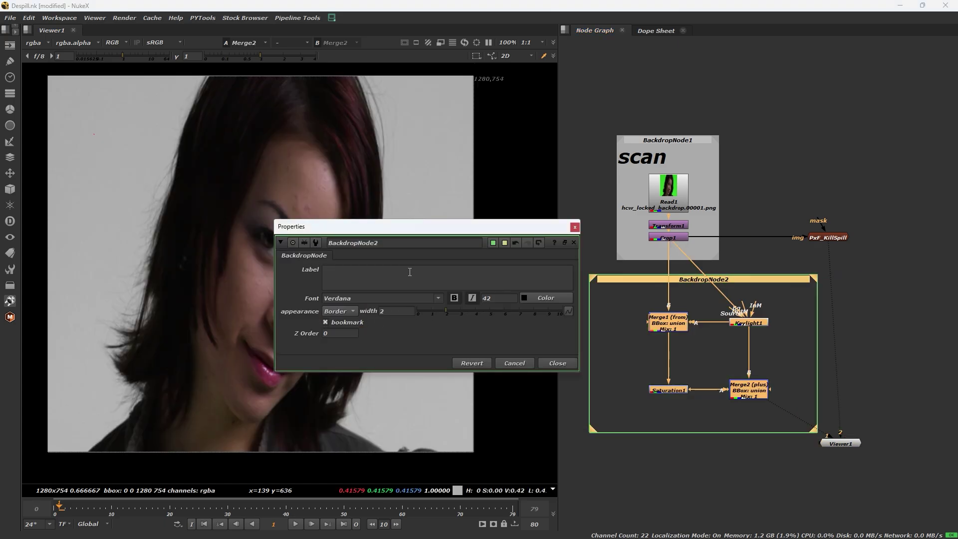
pyautogui.write('with')
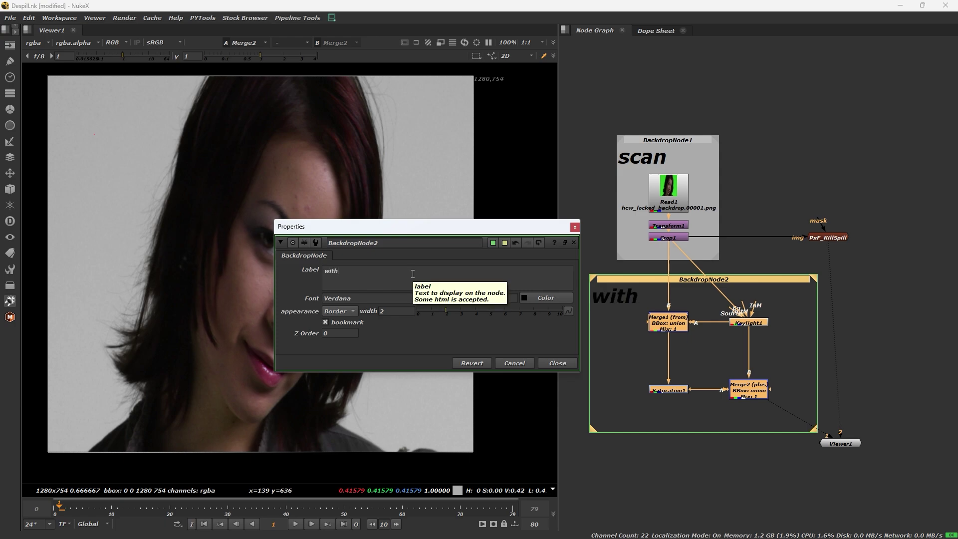
pyautogui.write(' out plugins')
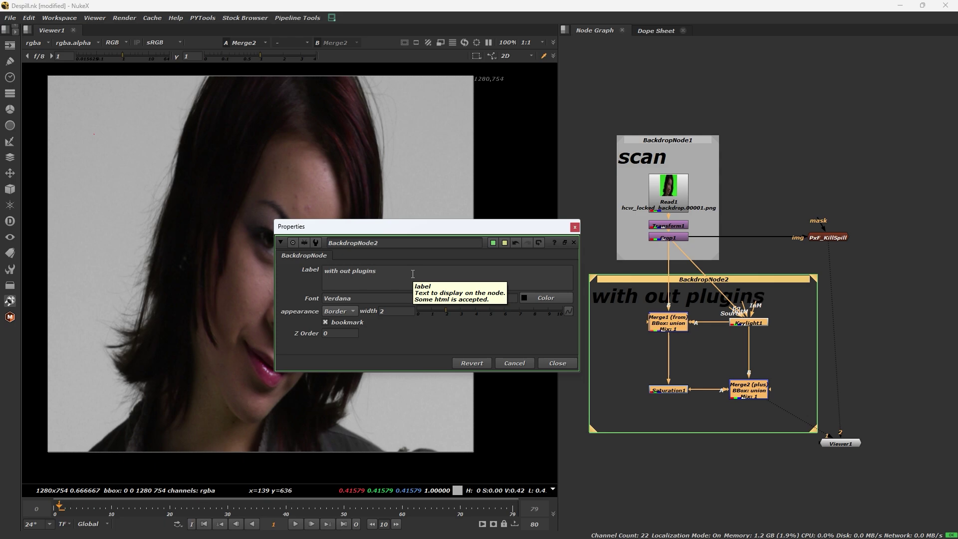
pyautogui.click(525, 298)
pyautogui.moveTo(830, 252); pyautogui.dragTo(953, 228)
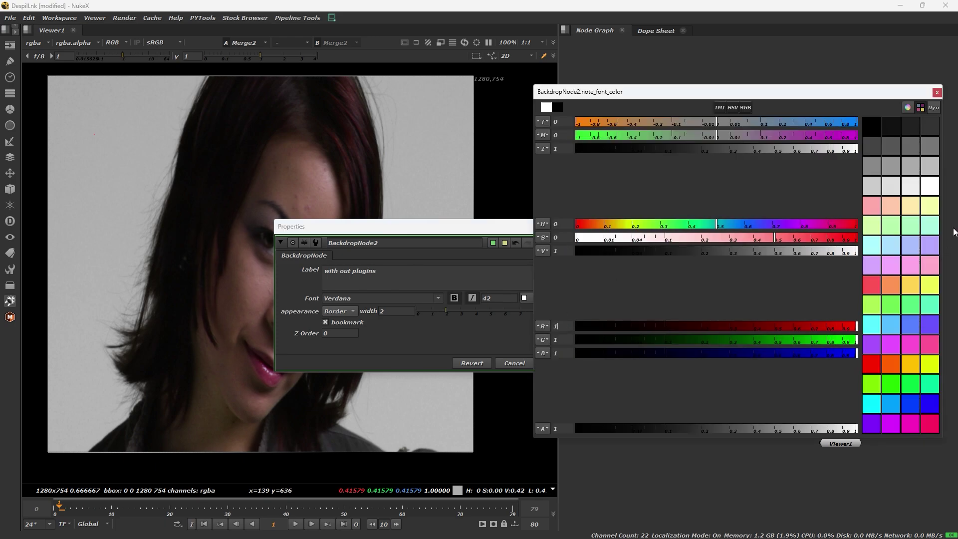
pyautogui.click(938, 93)
pyautogui.doubleClick(501, 297)
pyautogui.write('32')
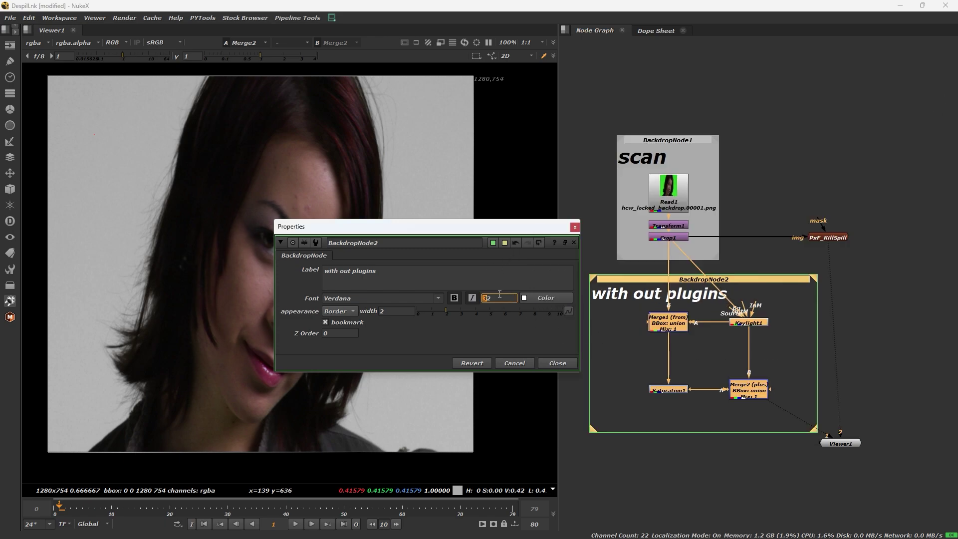
pyautogui.scroll(-1, 500, 295)
pyautogui.click(552, 361)
# Move PxF_KillSpill to the right and route its Crop1 input through a bend dot
pyautogui.moveTo(866, 277); pyautogui.dragTo(843, 276, button='middle')
pyautogui.moveTo(813, 237); pyautogui.dragTo(920, 235)
pyautogui.moveTo(920, 236); pyautogui.dragTo(867, 229, button='middle')
pyautogui.moveTo(866, 228); pyautogui.dragTo(874, 370)
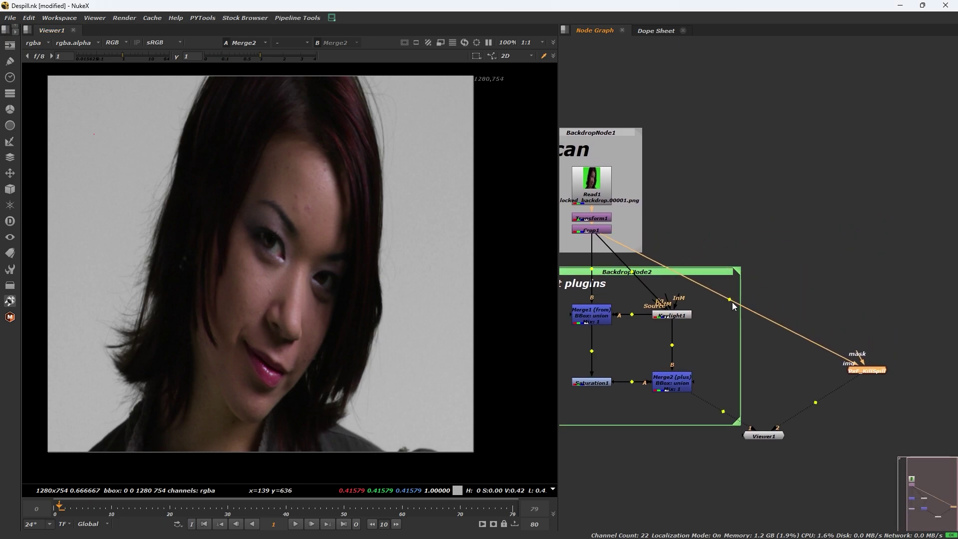
pyautogui.keyDown('ctrl'); pyautogui.moveTo(731, 301); pyautogui.dragTo(866, 226); pyautogui.keyUp('ctrl')
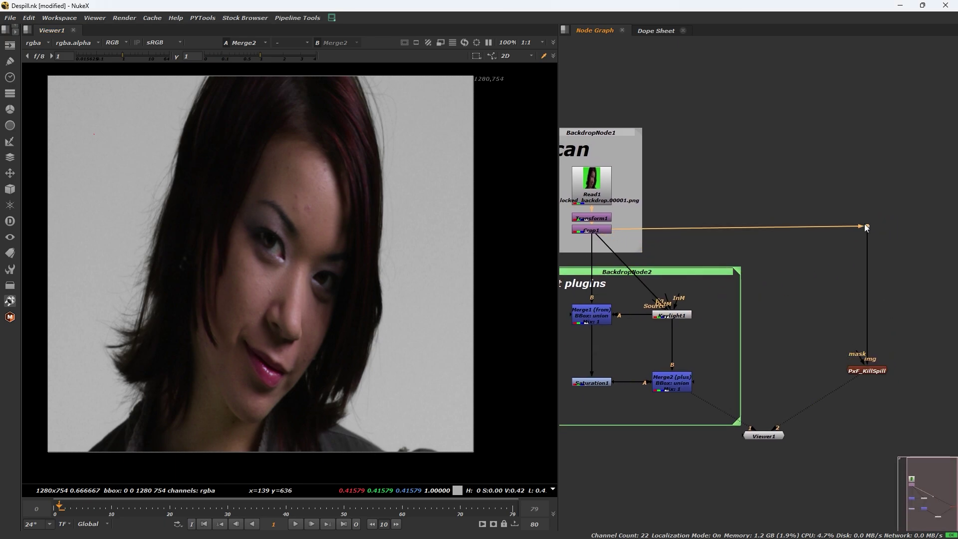
pyautogui.moveTo(877, 372); pyautogui.dragTo(878, 384)
# Add a backdrop around PxF_KillSpill and resize it to enclose the node
pyautogui.press('Tab')
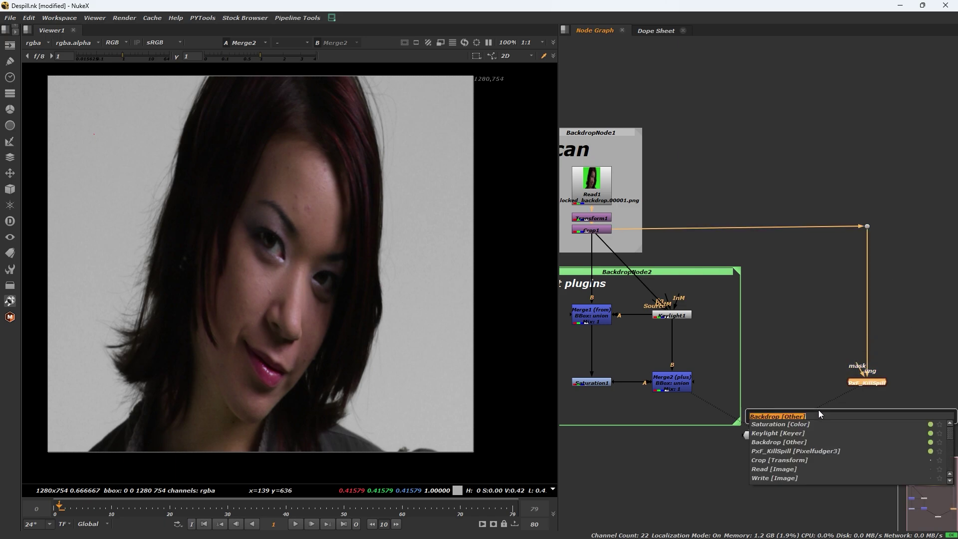
pyautogui.click(790, 418)
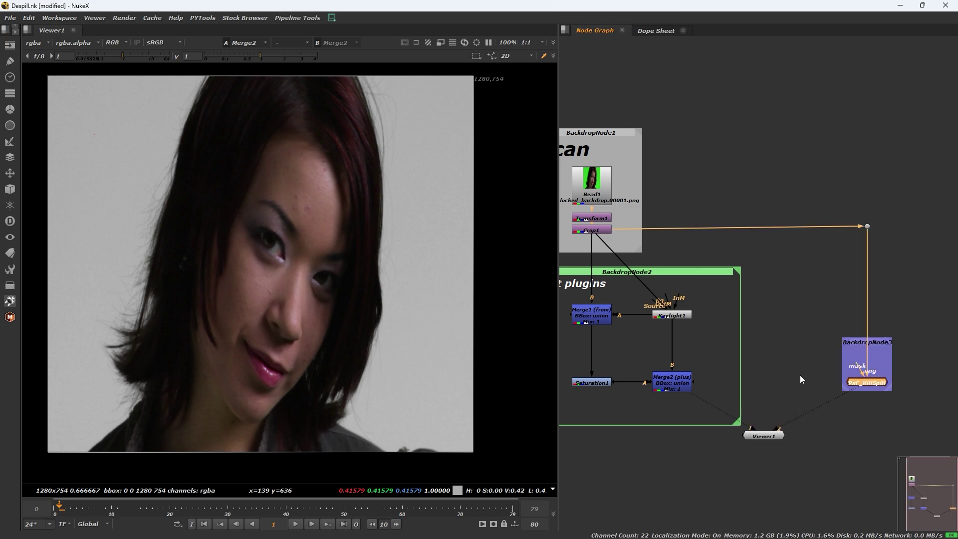
pyautogui.scroll(-3, 819, 382)
pyautogui.scroll(3, 808, 391)
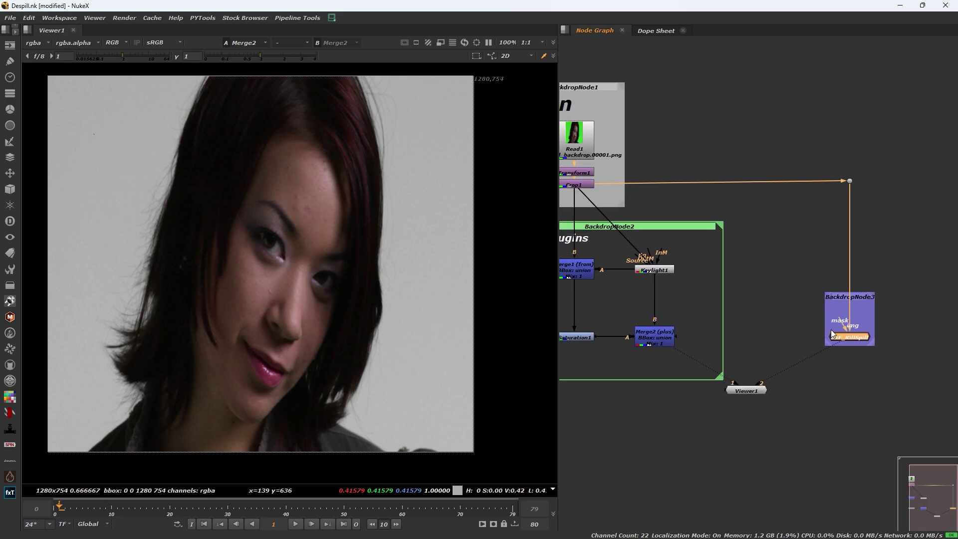
pyautogui.keyDown('ctrl'); pyautogui.moveTo(832, 294); pyautogui.dragTo(761, 227); pyautogui.keyUp('ctrl')
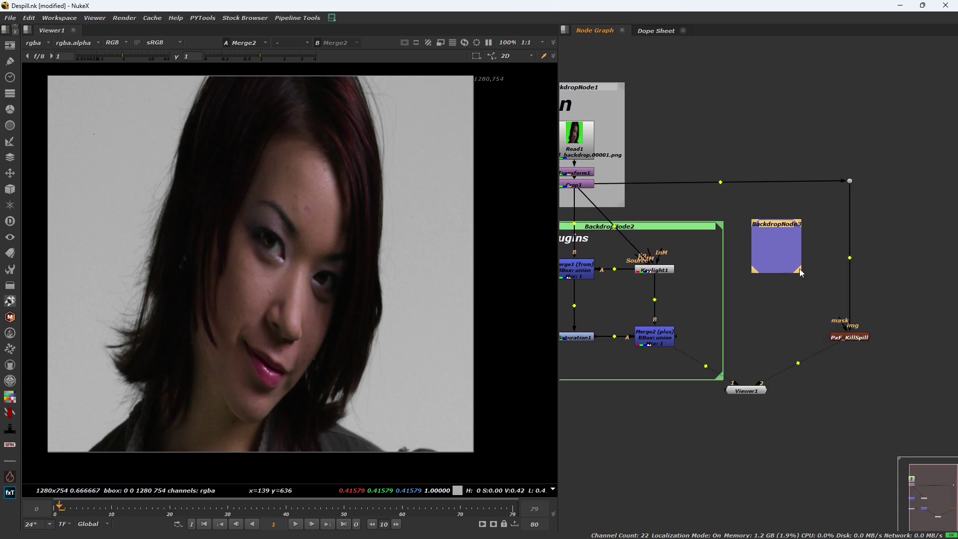
pyautogui.moveTo(801, 276); pyautogui.dragTo(942, 394)
# Label BackdropNode3 'with plugins' and close its properties
pyautogui.click(864, 224)
pyautogui.doubleClick(865, 224)
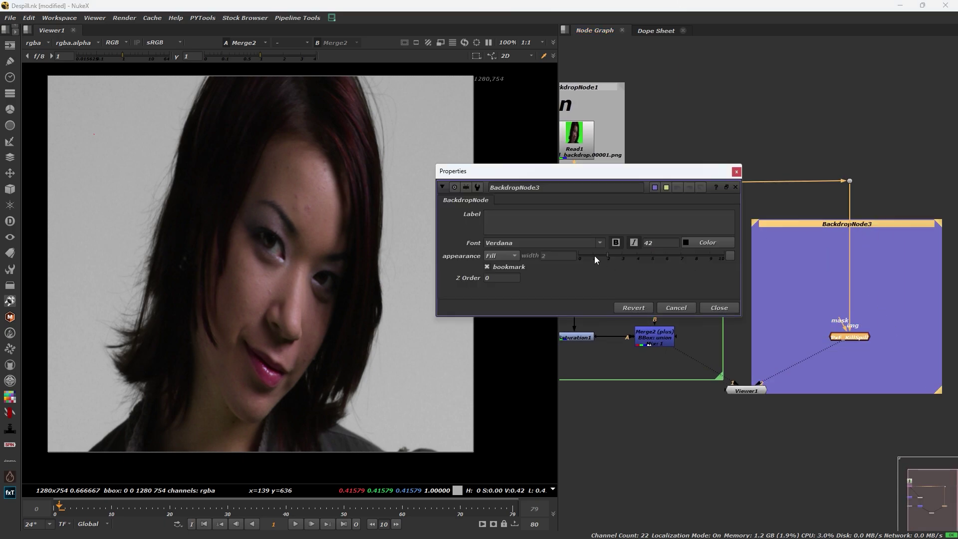
pyautogui.write('with ')
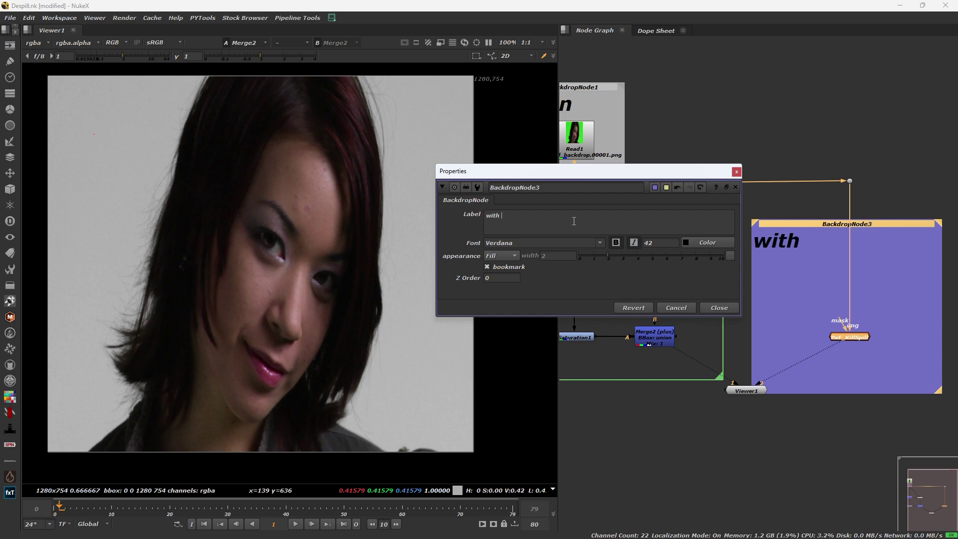
pyautogui.write('plugins')
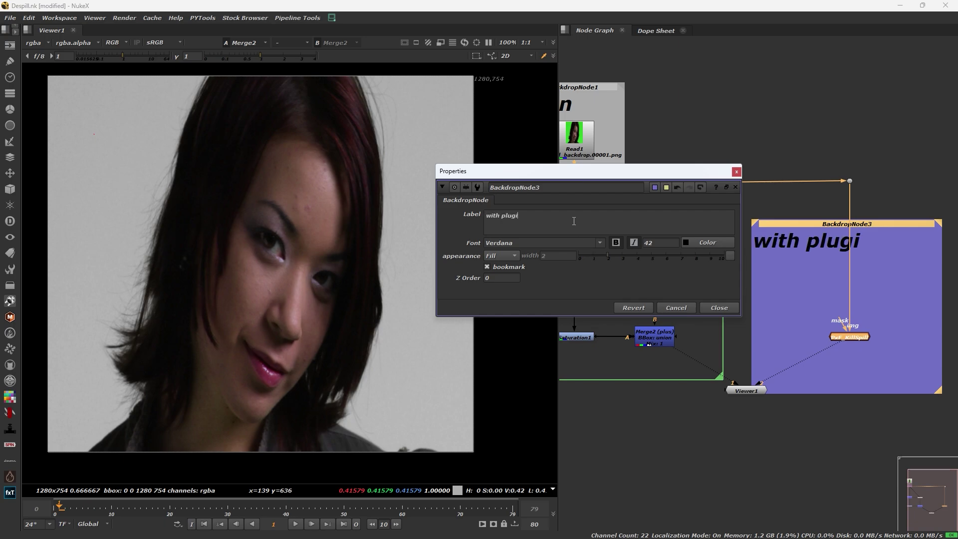
pyautogui.click(727, 309)
pyautogui.scroll(-3, 756, 413)
# Shift the node graph view and widen the node graph area by moving the viewer divider left
pyautogui.scroll(2, 719, 356)
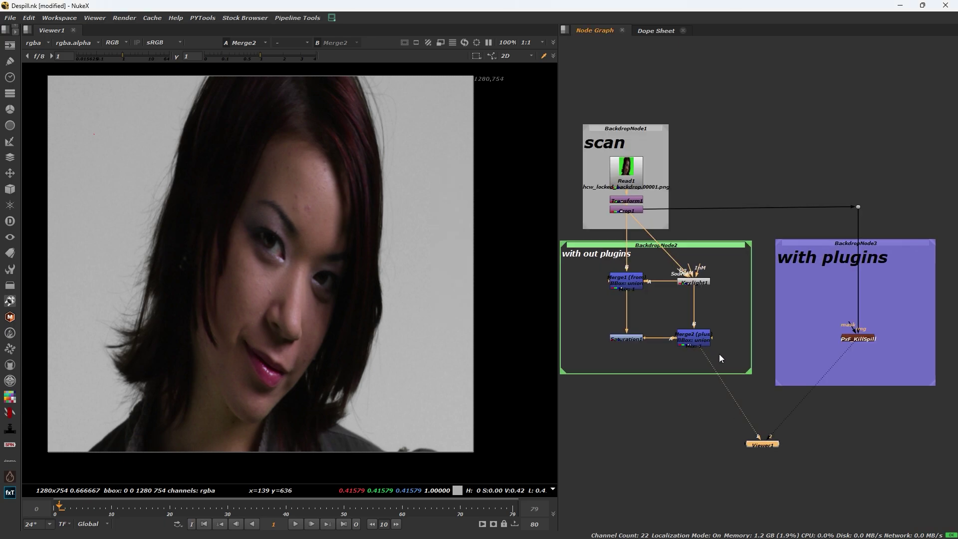
pyautogui.moveTo(719, 354); pyautogui.dragTo(735, 332, button='middle')
pyautogui.moveTo(557, 345); pyautogui.dragTo(510, 346)
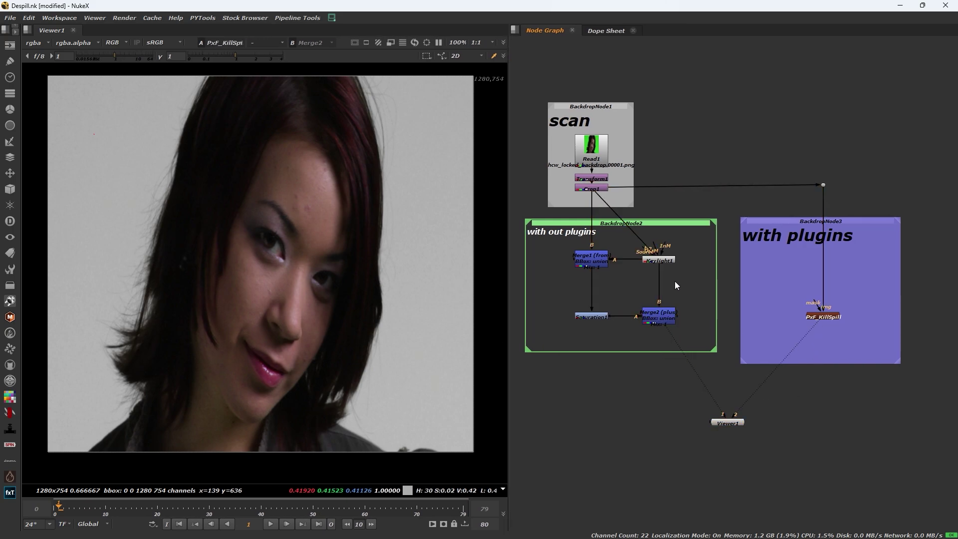
# View the darker Keylight1 output in the viewer and check its properties
pyautogui.click(662, 261)
pyautogui.press('1')
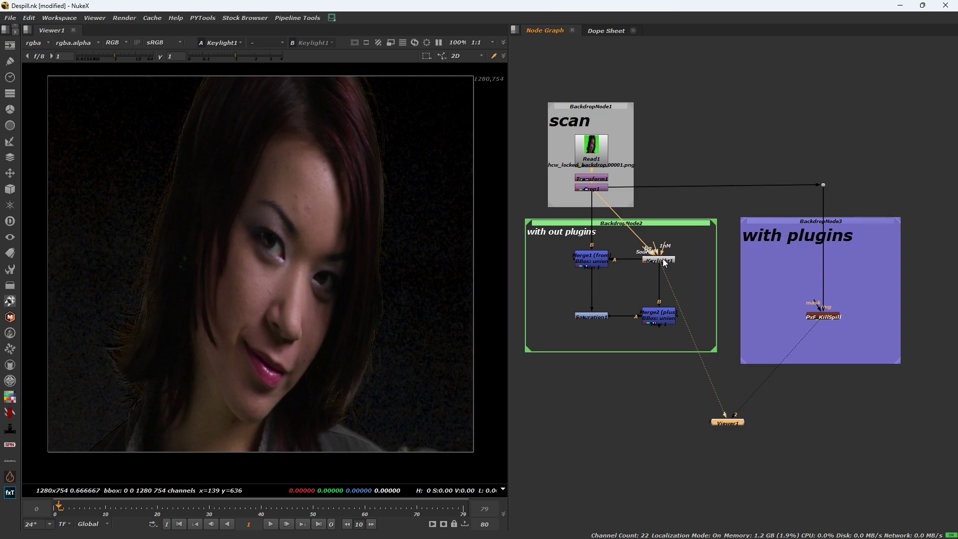
pyautogui.doubleClick(662, 260)
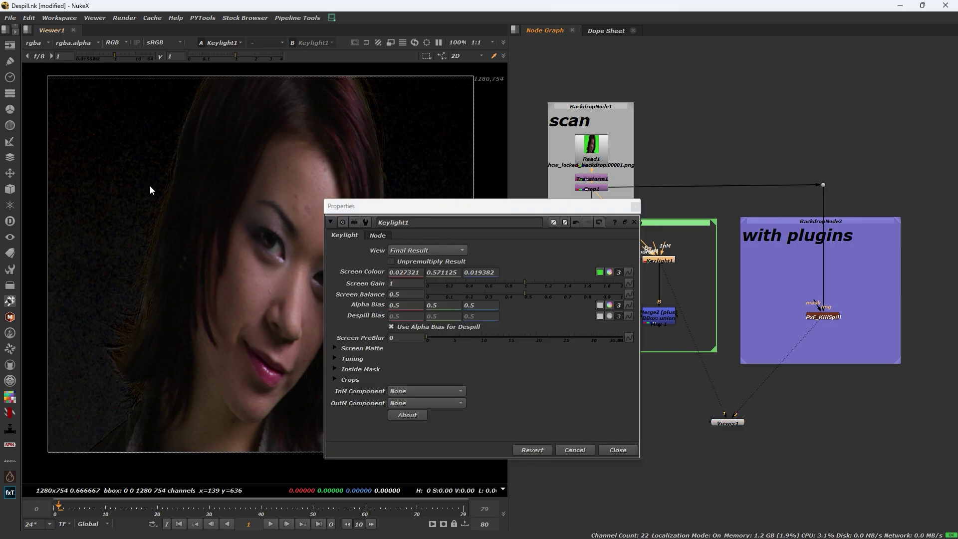
pyautogui.click(623, 450)
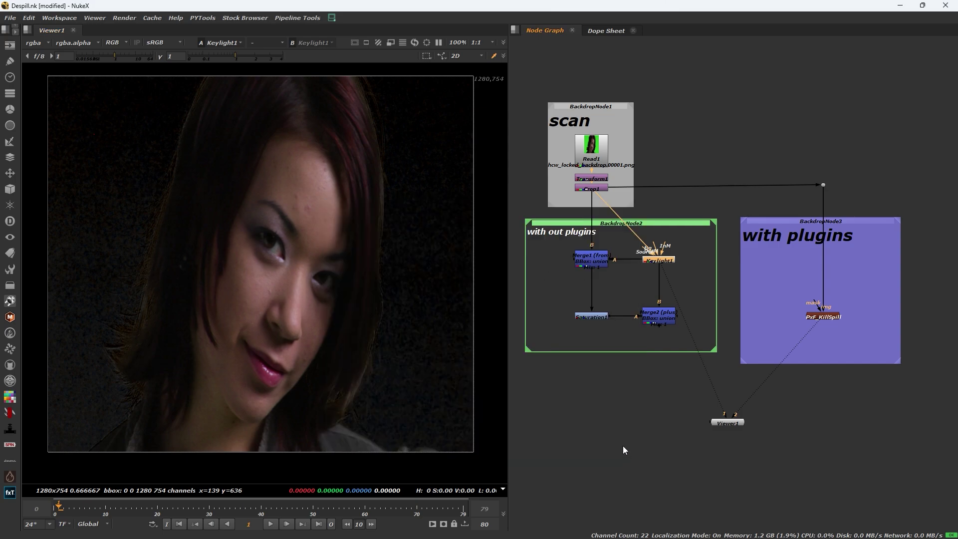
# Show the Merge1 output in the viewer
pyautogui.scroll(2, 608, 252)
pyautogui.click(588, 259)
pyautogui.press('1')
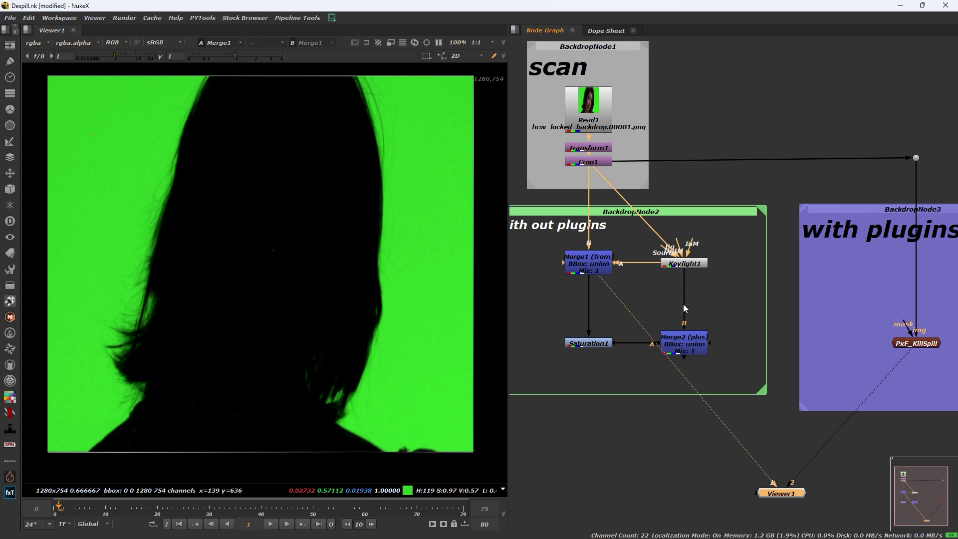
# View the greyscale Saturation1 output and confirm its saturation is 0
pyautogui.press('1')
pyautogui.doubleClick(585, 344)
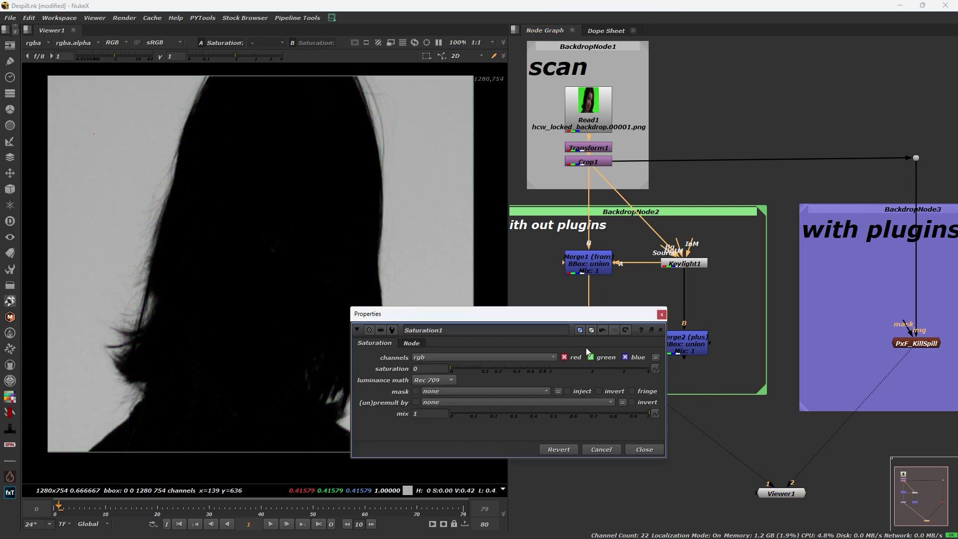
pyautogui.click(645, 450)
# View Merge2's result and inspect its plus operation with rgba A, B and output channels
pyautogui.click(691, 352)
pyautogui.press('1')
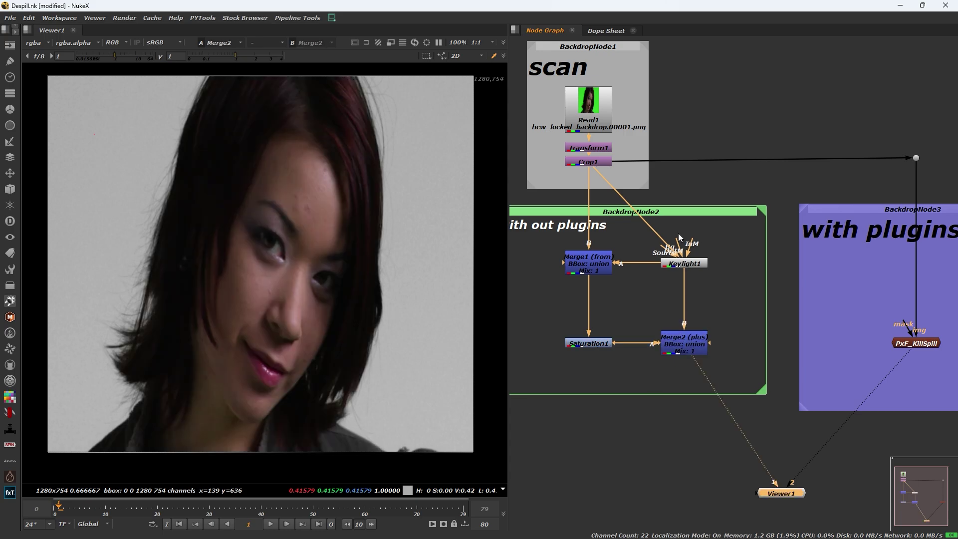
pyautogui.doubleClick(697, 348)
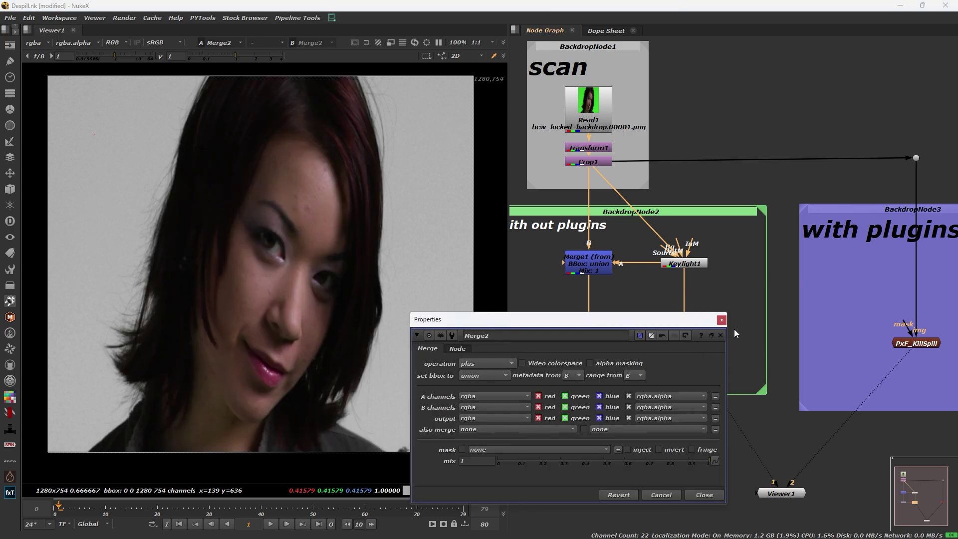